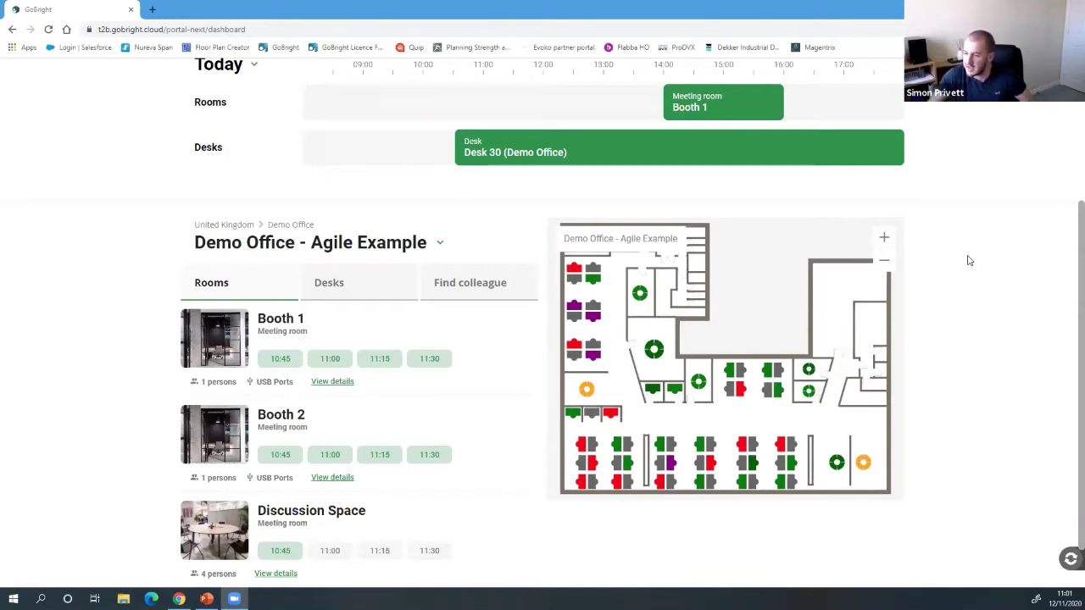
{"action": "scroll", "coordinate": [970, 260], "scroll_direction": "up", "scroll_amount": 2}
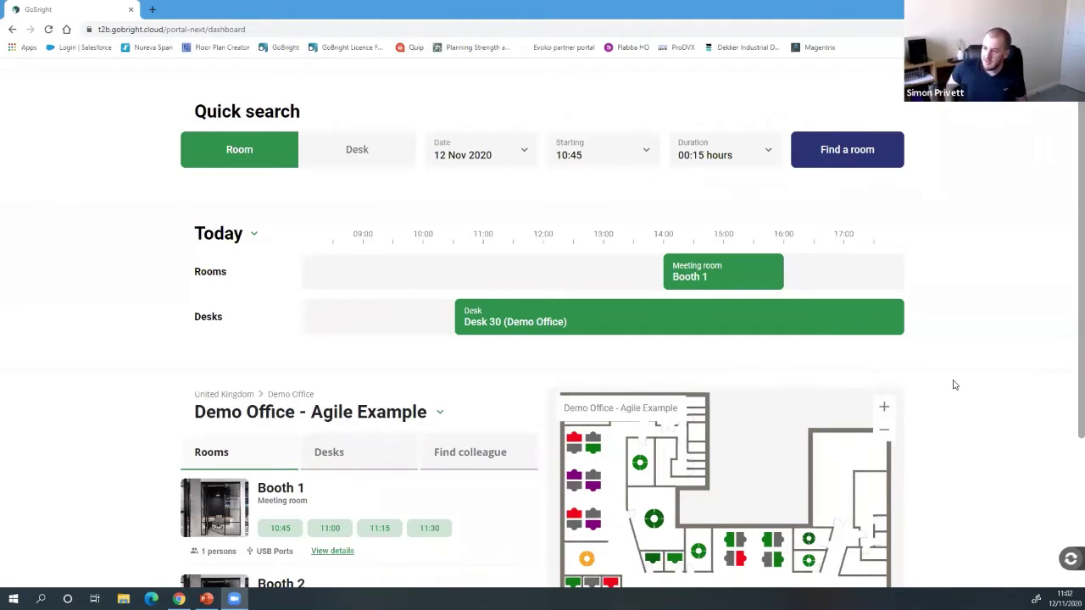
{"action": "scroll", "coordinate": [949, 383], "scroll_direction": "up", "scroll_amount": 1}
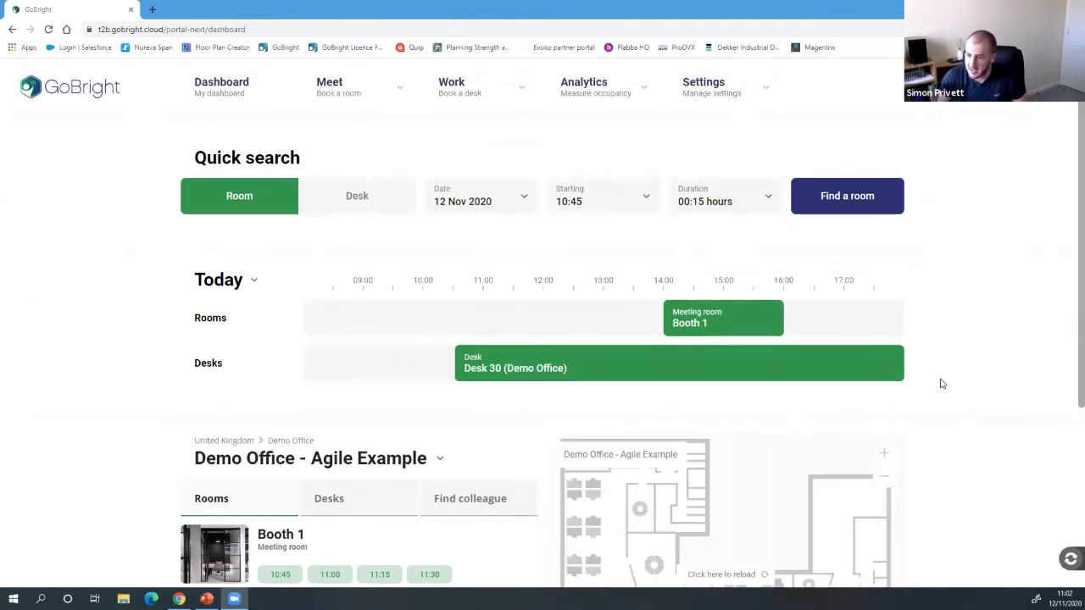
- Reload the Demo Office map and scroll to the Booth 1, Booth 2 and Discussion Space listings
{"action": "left_click", "coordinate": [714, 576]}
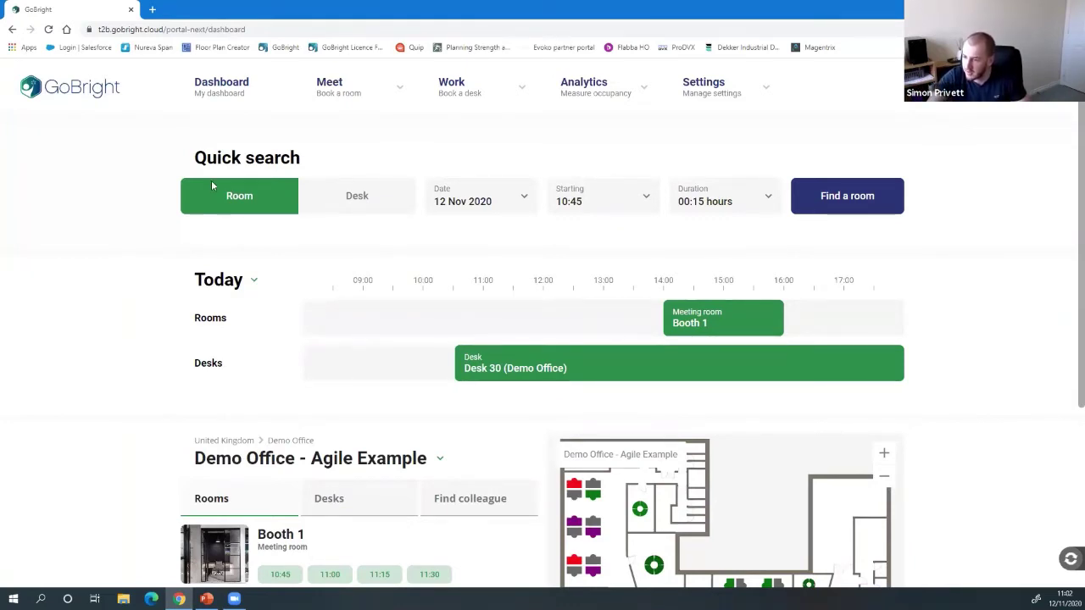
{"action": "scroll", "coordinate": [972, 270], "scroll_direction": "down", "scroll_amount": 1}
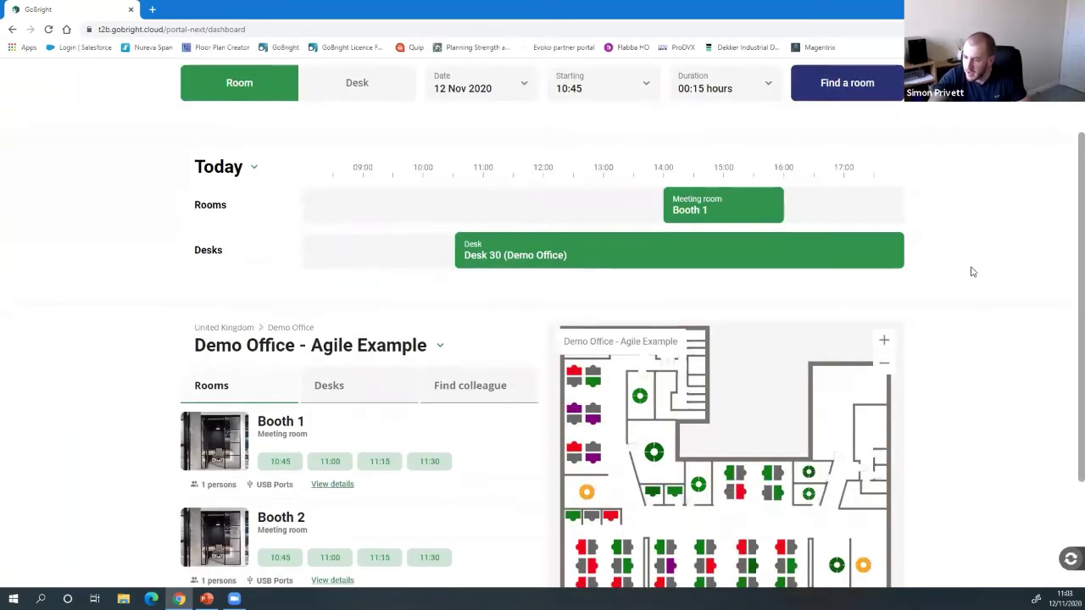
{"action": "scroll", "coordinate": [973, 271], "scroll_direction": "up", "scroll_amount": 1}
{"action": "scroll", "coordinate": [973, 271], "scroll_direction": "down", "scroll_amount": 2}
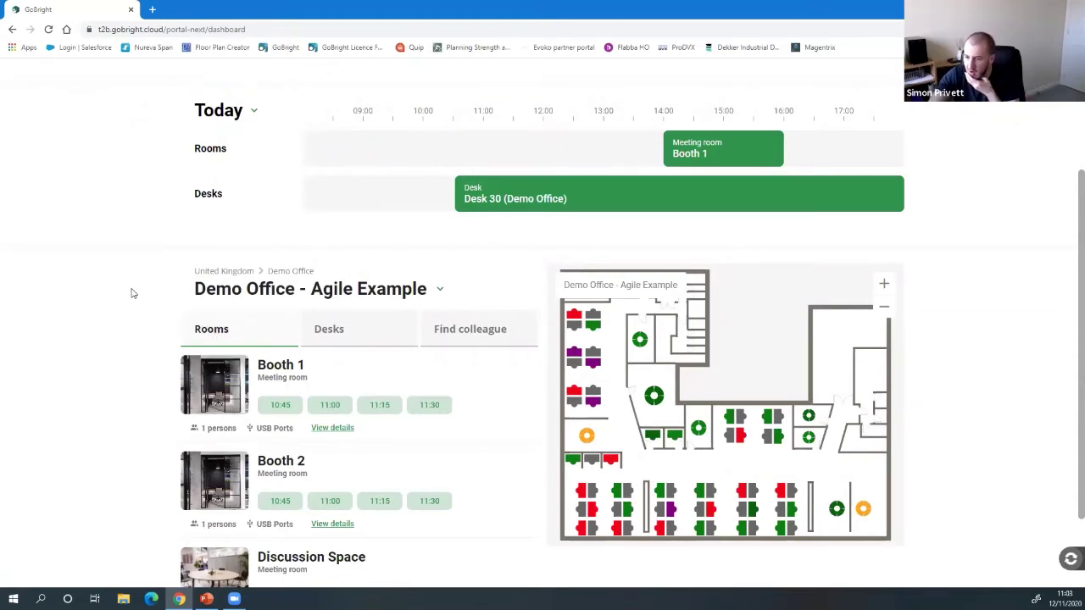
{"action": "scroll", "coordinate": [129, 293], "scroll_direction": "down", "scroll_amount": 1}
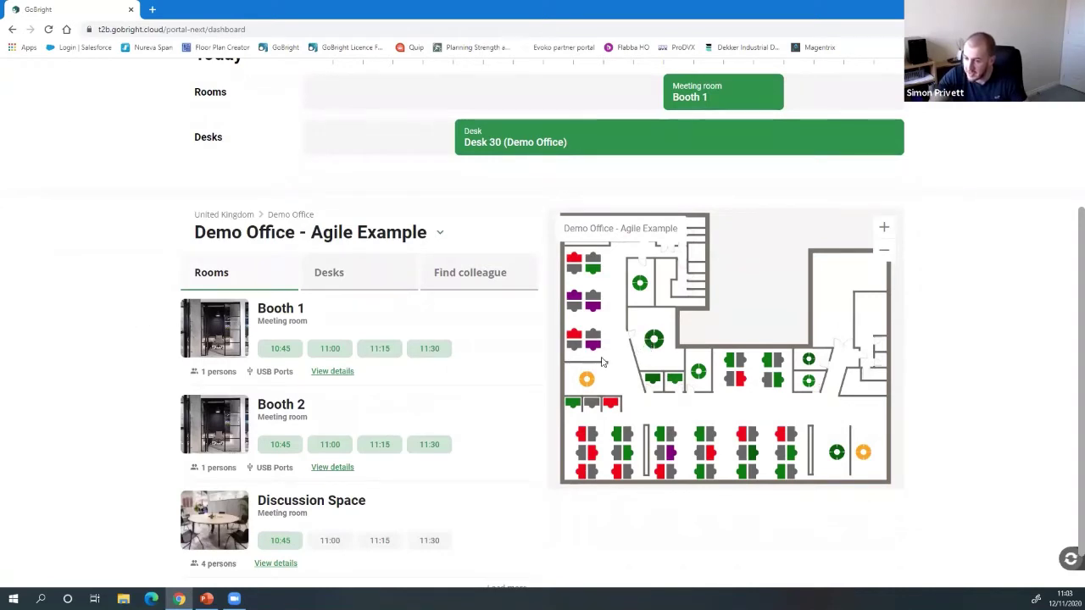
{"action": "left_click", "coordinate": [346, 280]}
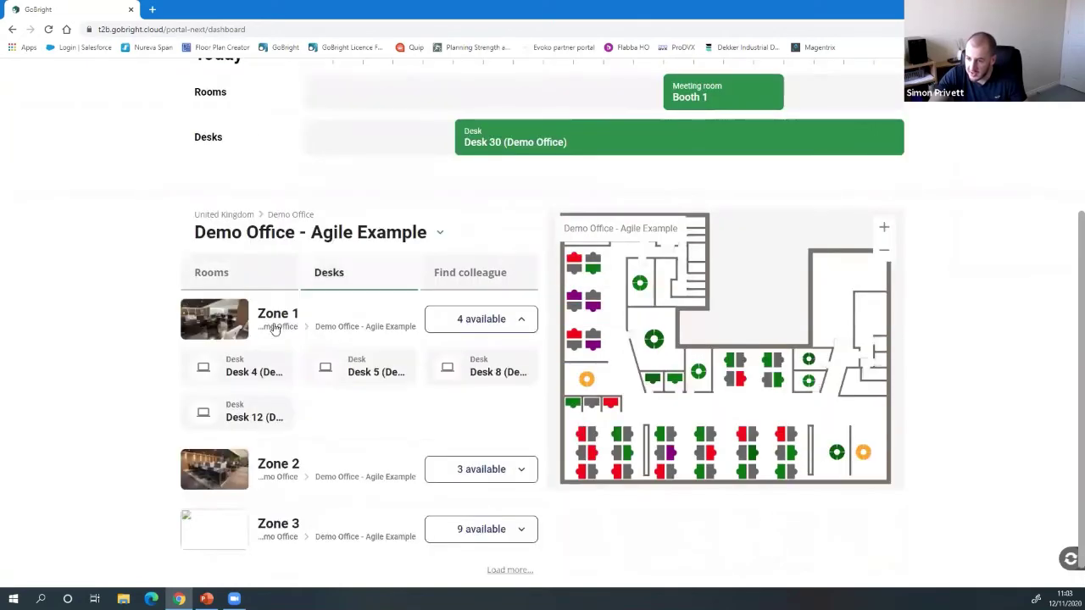
{"action": "left_click", "coordinate": [250, 273]}
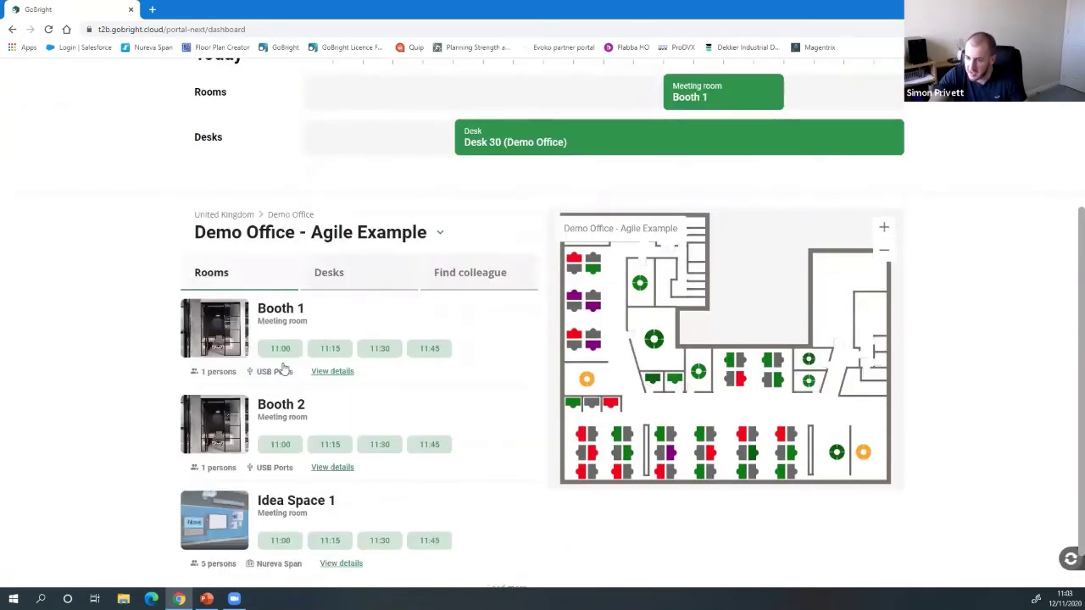
{"action": "scroll", "coordinate": [291, 384], "scroll_direction": "up", "scroll_amount": 3}
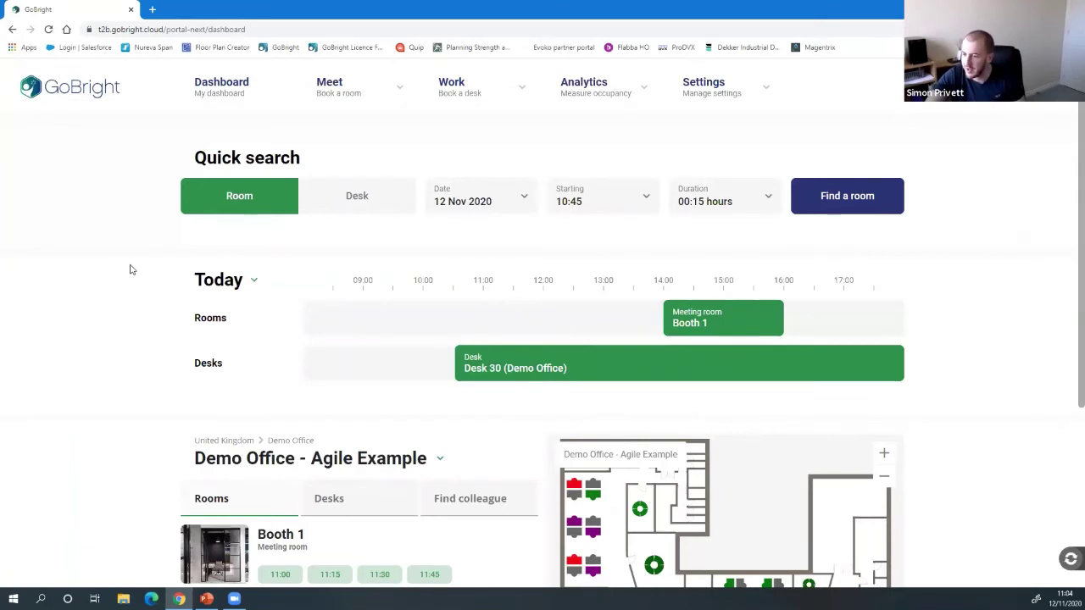
- Switch Quick search to Desk and set the date to 13 Nov 2020
{"action": "scroll", "coordinate": [130, 267], "scroll_direction": "down", "scroll_amount": 2}
{"action": "scroll", "coordinate": [131, 266], "scroll_direction": "up", "scroll_amount": 2}
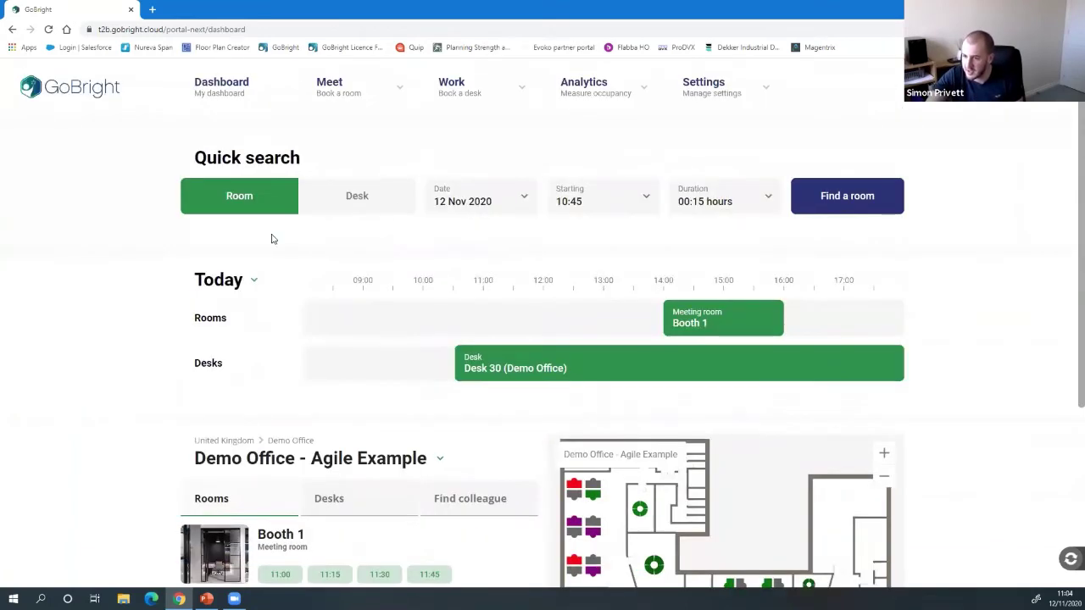
{"action": "left_click", "coordinate": [370, 198]}
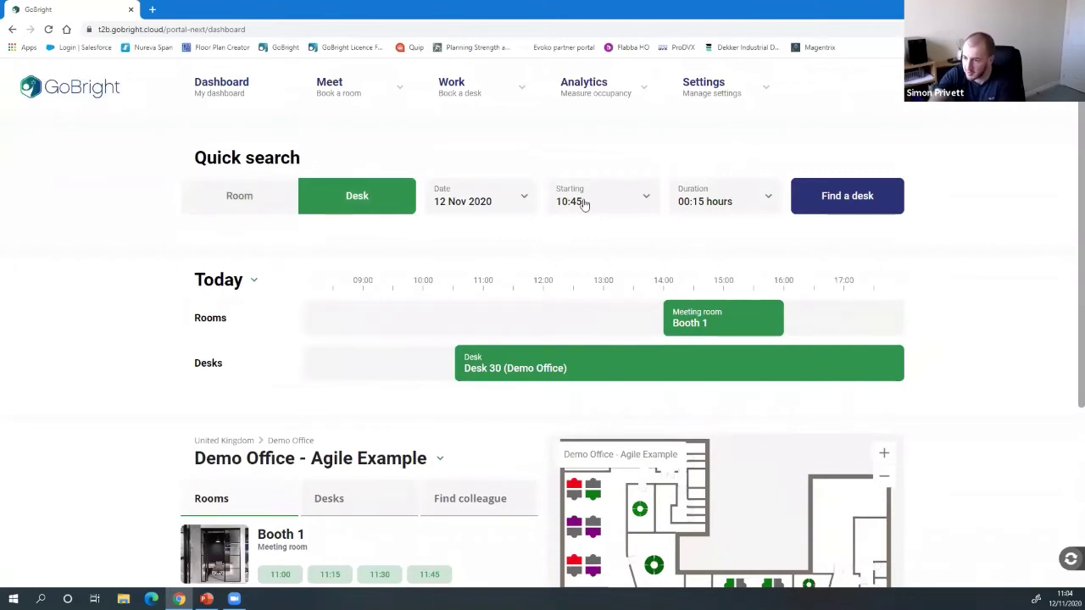
{"action": "left_click", "coordinate": [497, 202]}
{"action": "left_click", "coordinate": [542, 338]}
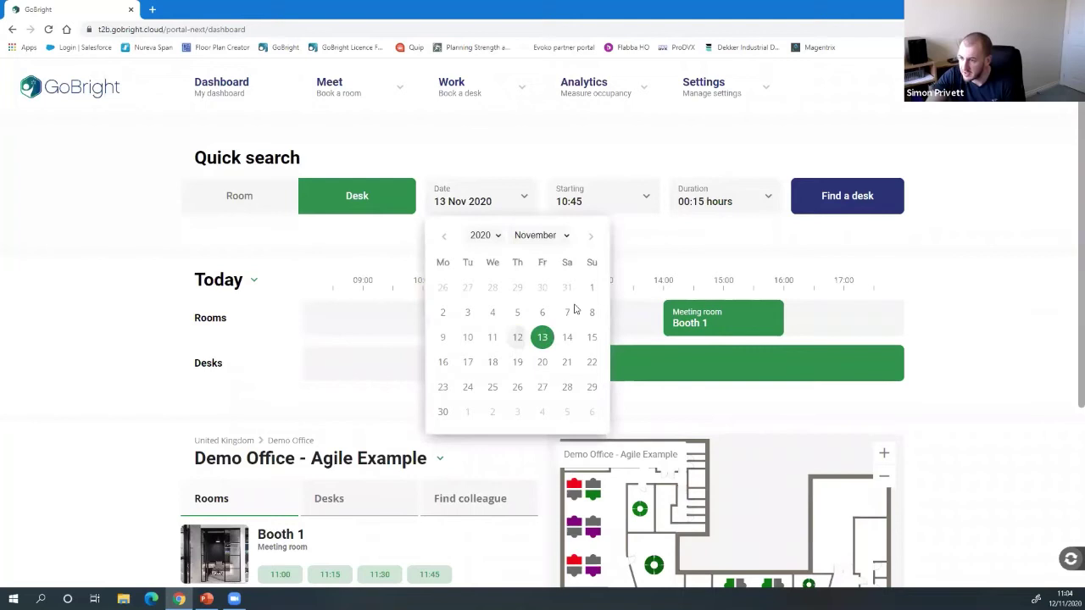
- Set the start time to 09:00 and duration to 08:00 hours, then search for desks
{"action": "left_click", "coordinate": [625, 207]}
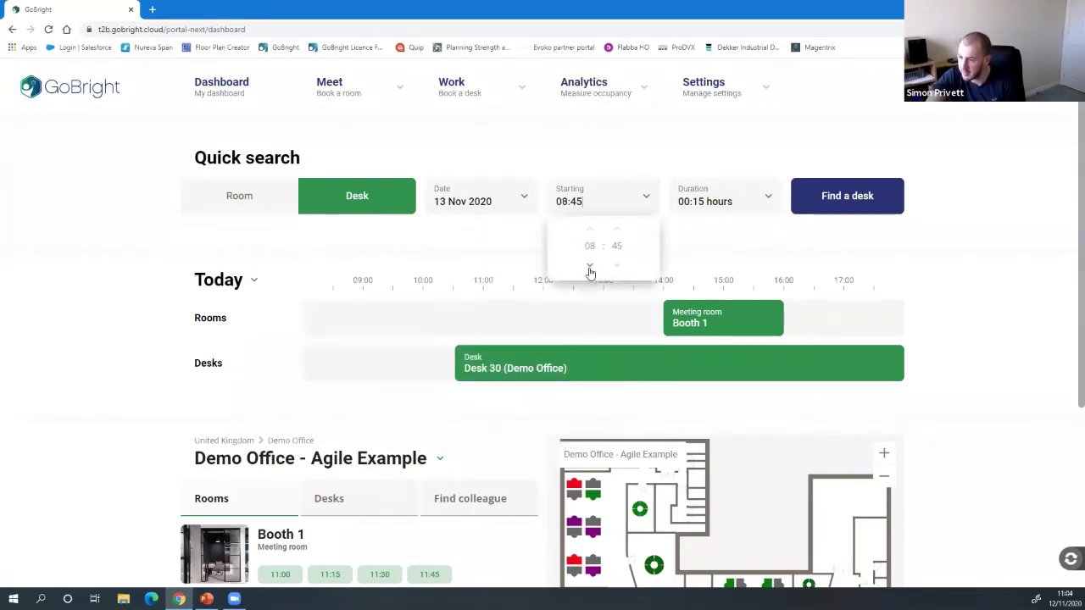
{"action": "left_click", "coordinate": [593, 229]}
{"action": "left_click", "coordinate": [614, 270]}
{"action": "double_click", "coordinate": [613, 270]}
{"action": "left_click", "coordinate": [714, 201]}
{"action": "scroll", "coordinate": [721, 390], "scroll_direction": "down", "scroll_amount": 4}
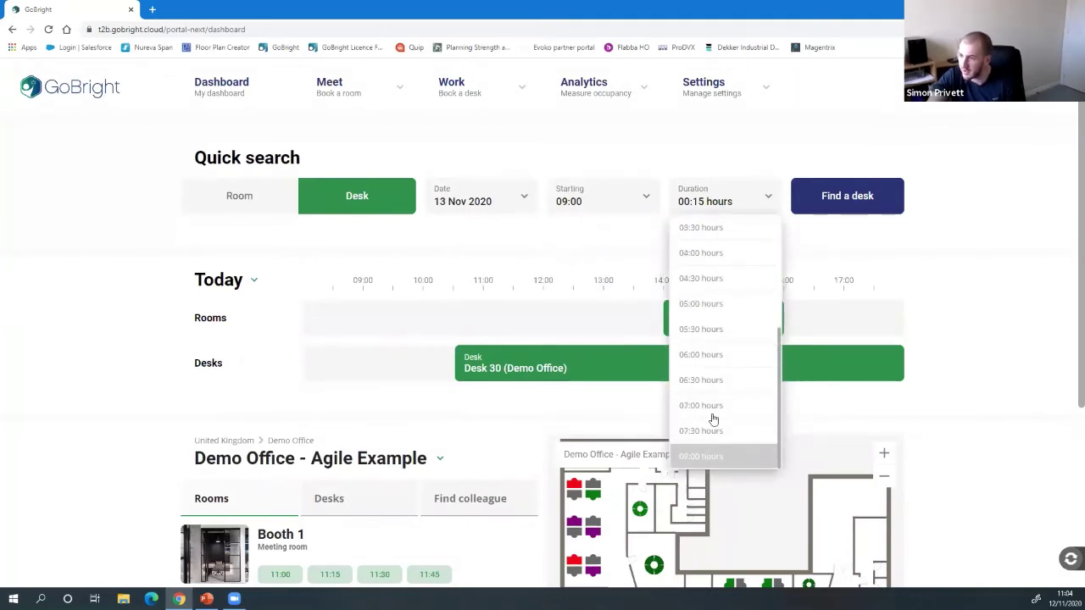
{"action": "left_click", "coordinate": [701, 456]}
{"action": "left_click", "coordinate": [858, 193]}
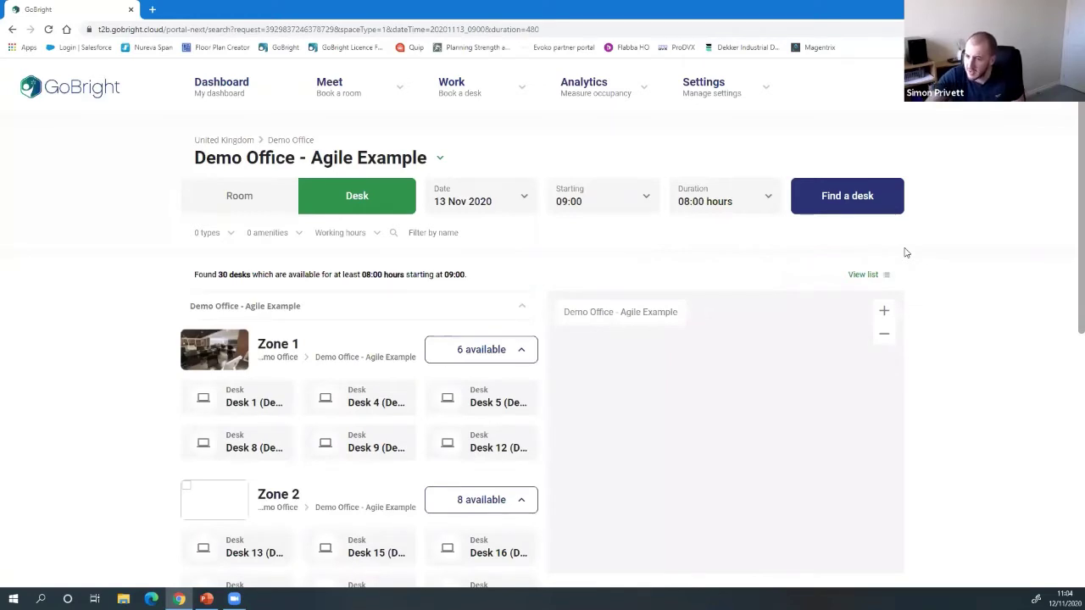
{"action": "scroll", "coordinate": [931, 288], "scroll_direction": "down", "scroll_amount": 1}
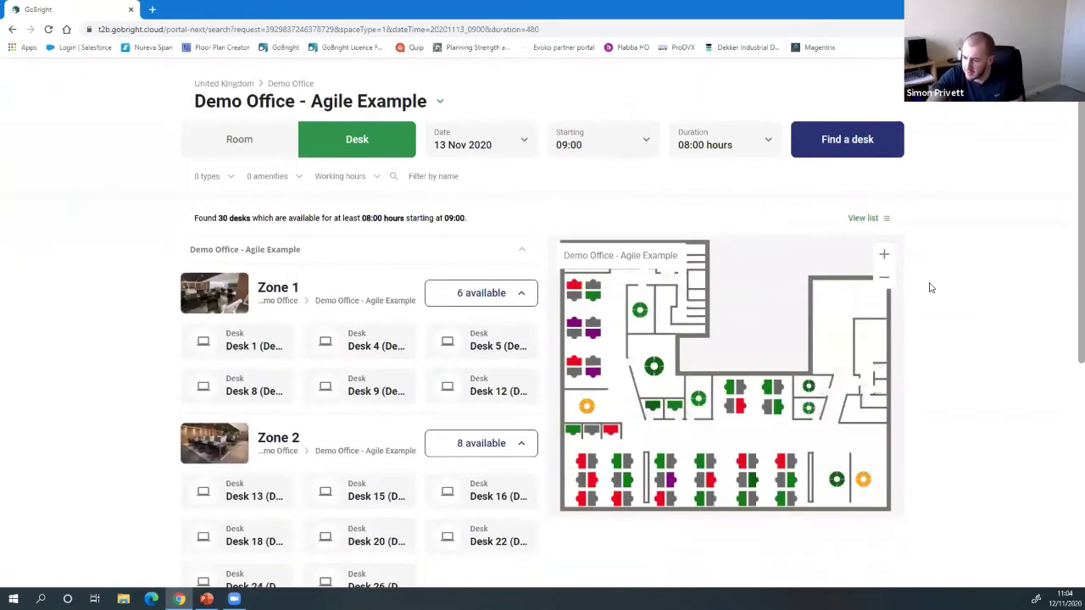
{"action": "scroll", "coordinate": [904, 381], "scroll_direction": "down", "scroll_amount": 1}
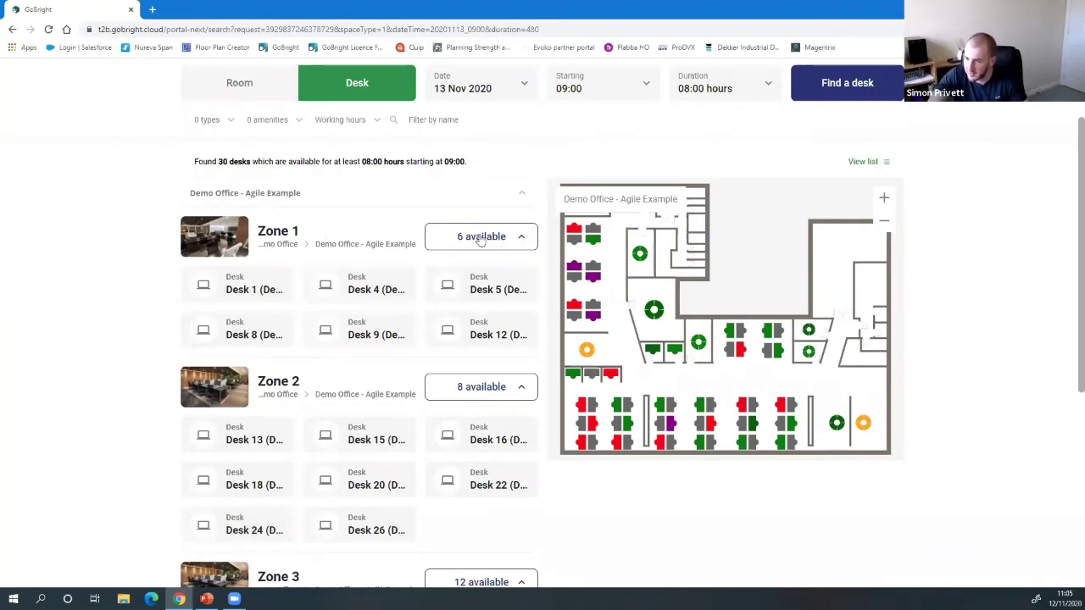
- Highlight Zone 1's six available desks on the map and view Desk 2's details
{"action": "left_click", "coordinate": [277, 234]}
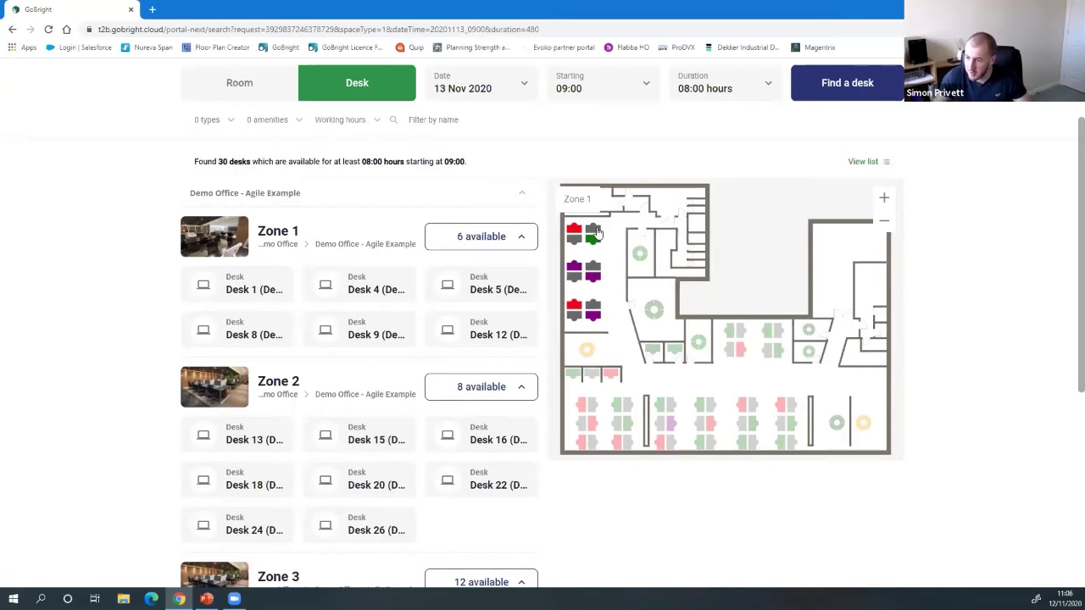
{"action": "left_click", "coordinate": [595, 231]}
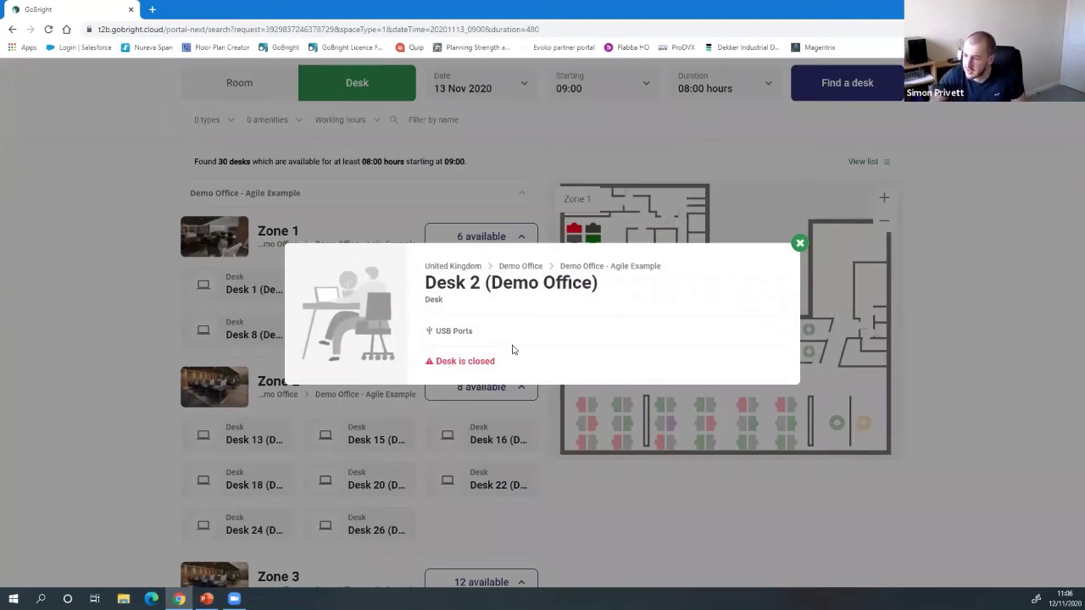
- Reserve Desk 4 for 13 Nov 2020 from 09:30 to 17:30 and dismiss the confirmation
{"action": "left_click", "coordinate": [801, 244]}
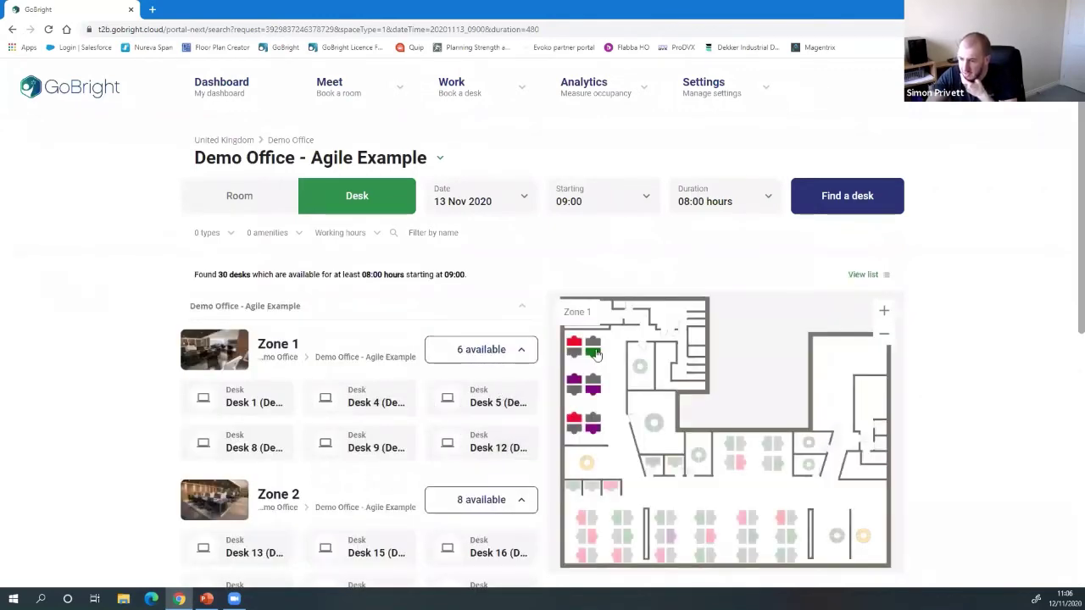
{"action": "left_click", "coordinate": [596, 357]}
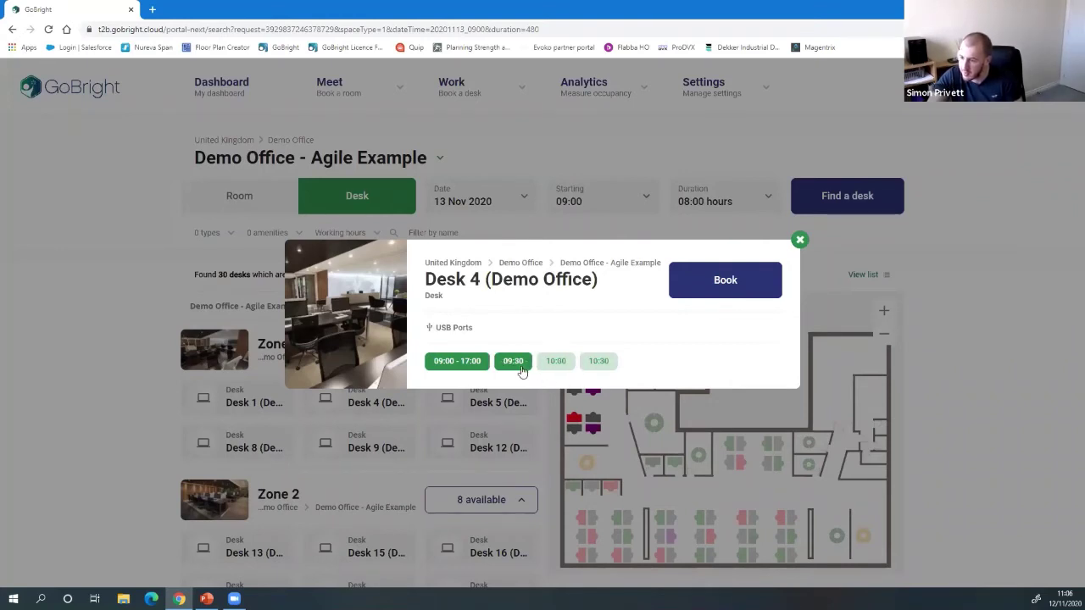
{"action": "left_click", "coordinate": [519, 365]}
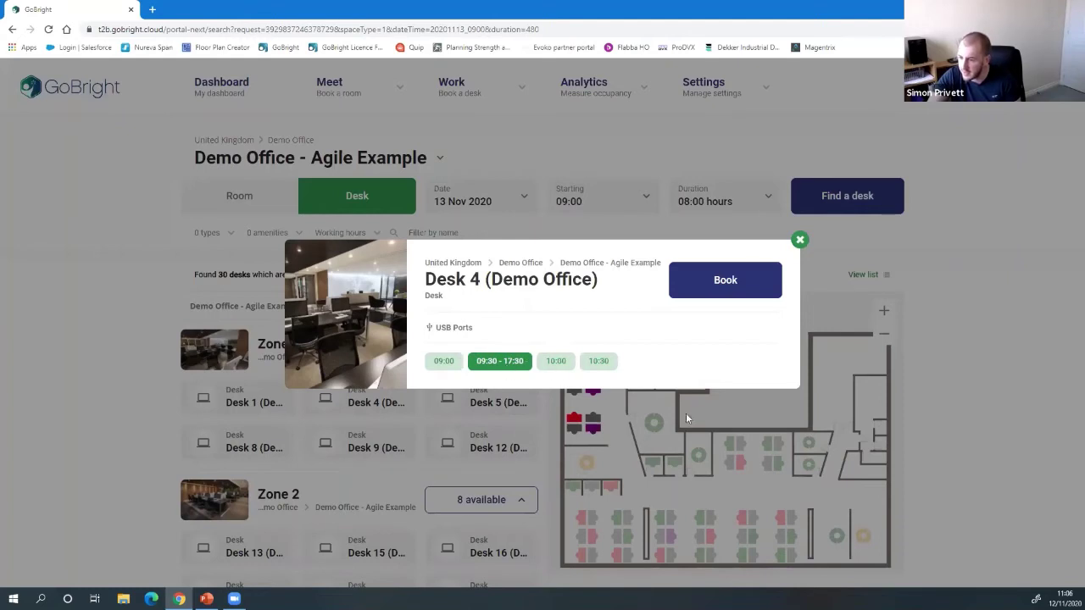
{"action": "left_click", "coordinate": [720, 293]}
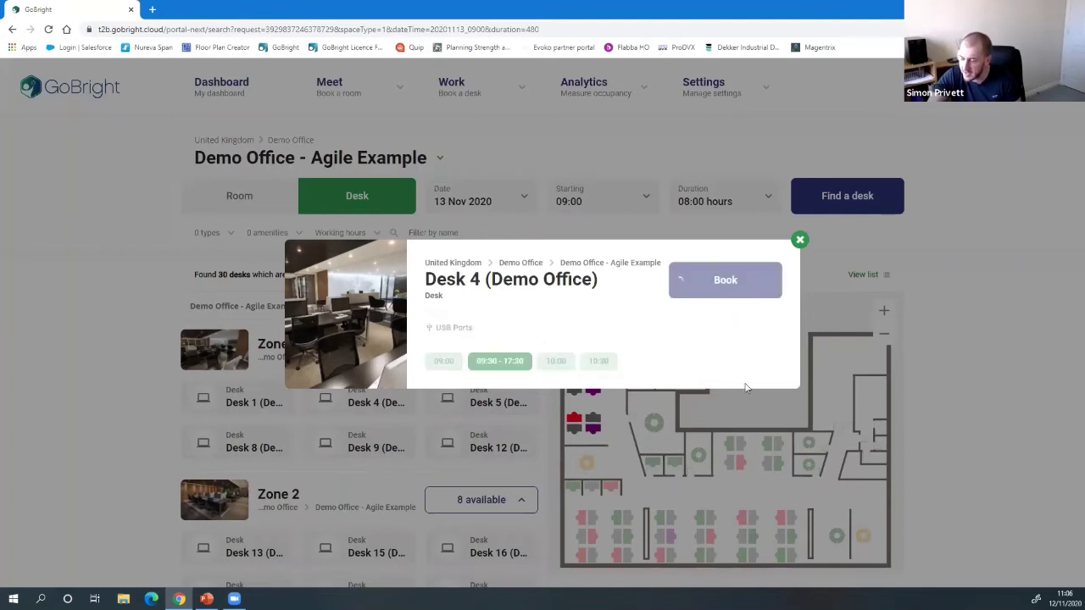
{"action": "left_click", "coordinate": [745, 247]}
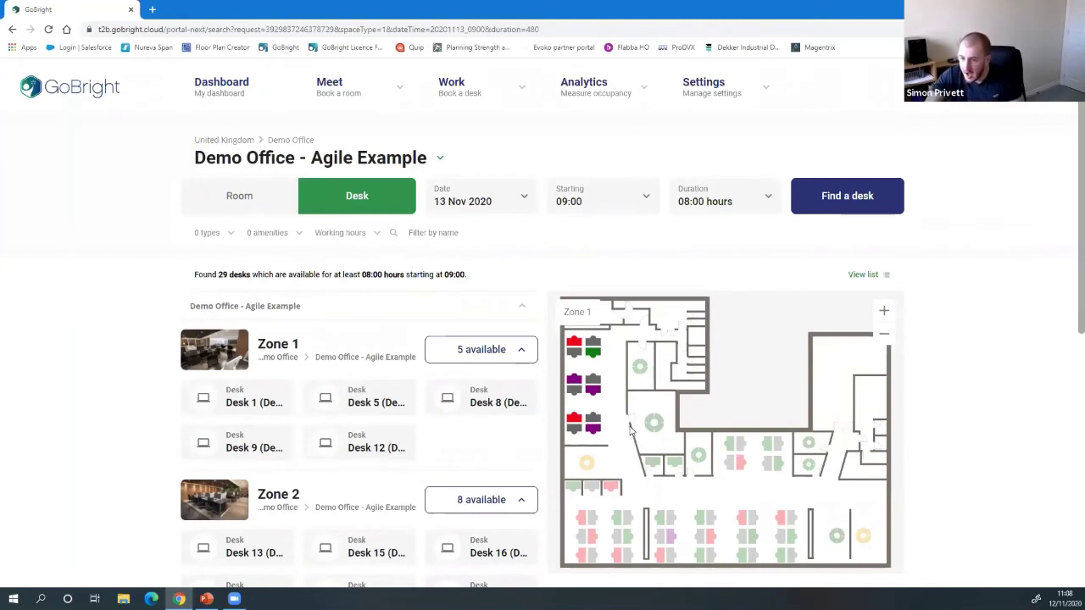
- Switch the search to meeting rooms and list the nine rooms free on 13 Nov 2020
{"action": "left_click", "coordinate": [263, 197]}
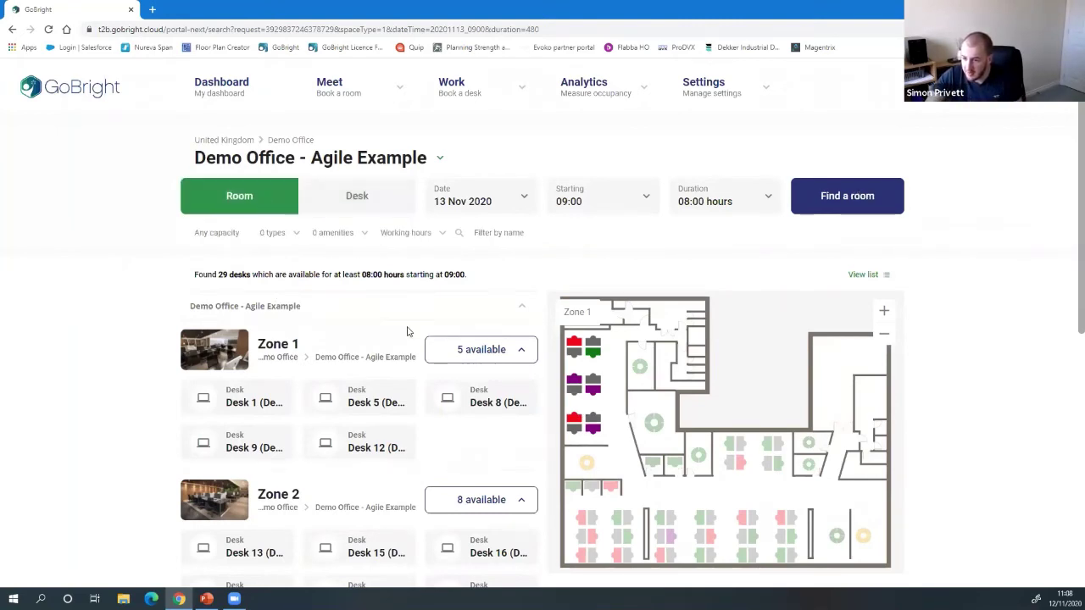
{"action": "left_click", "coordinate": [844, 195]}
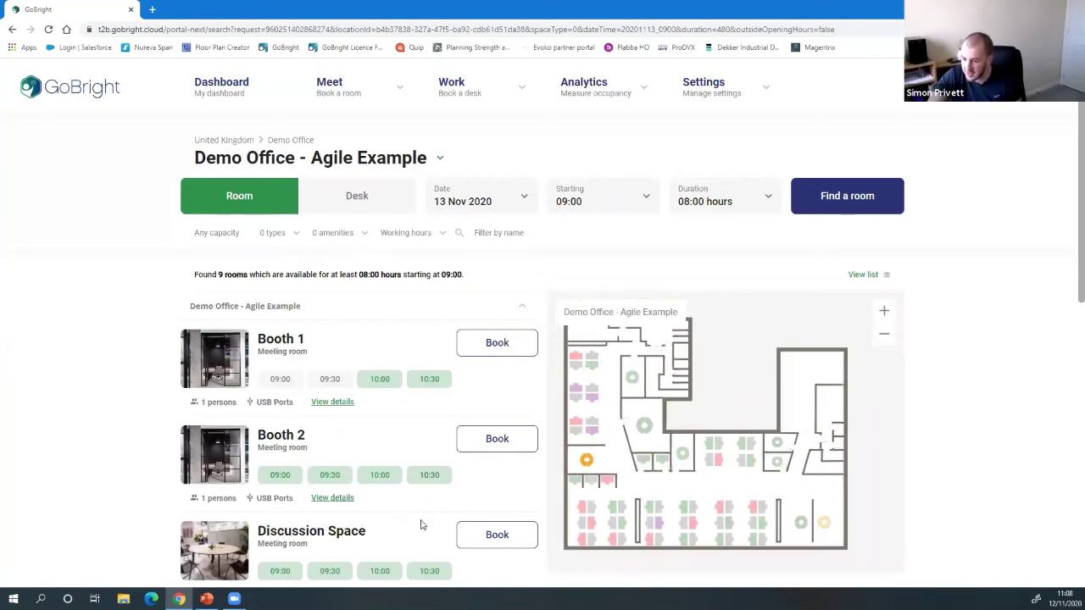
{"action": "scroll", "coordinate": [419, 523], "scroll_direction": "down", "scroll_amount": 2}
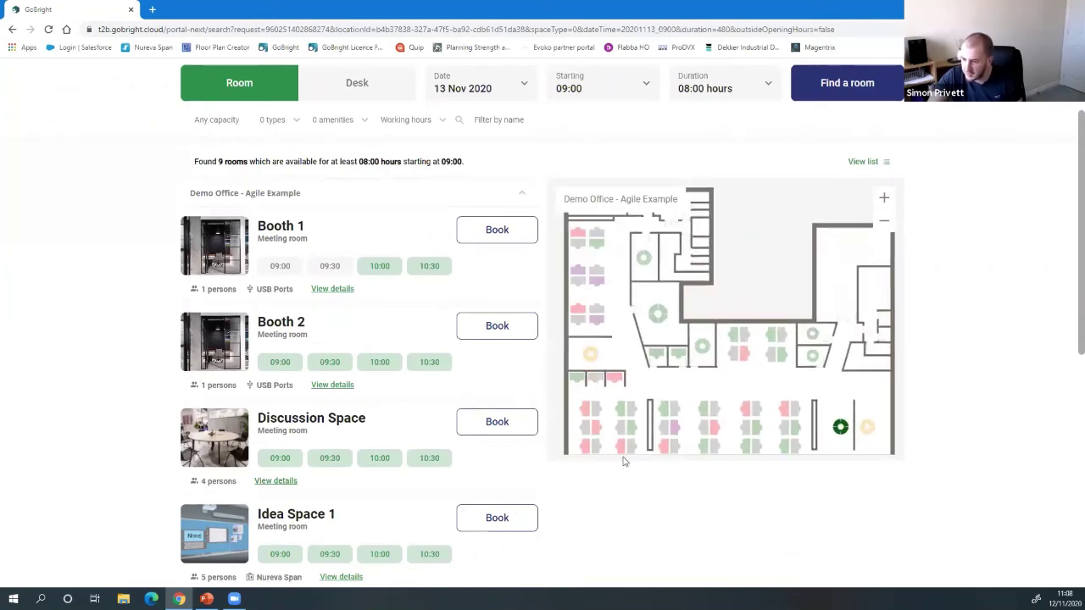
- Dismiss Desk 34's details and save an Idea Space 1 booking for 13 Nov 2020, 09:00–17:00
{"action": "left_click", "coordinate": [856, 422]}
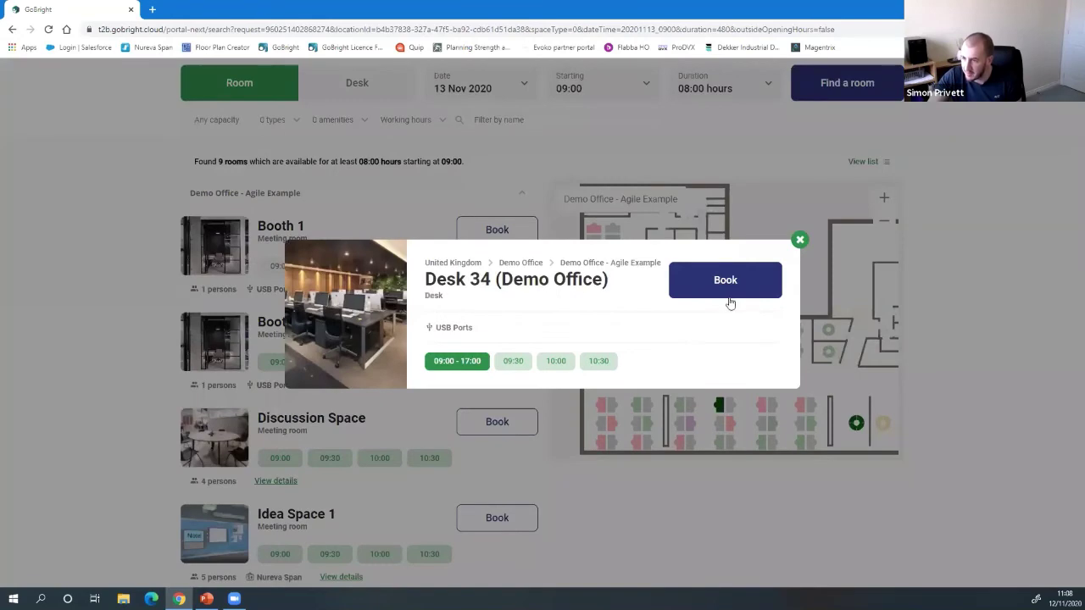
{"action": "left_click", "coordinate": [799, 242]}
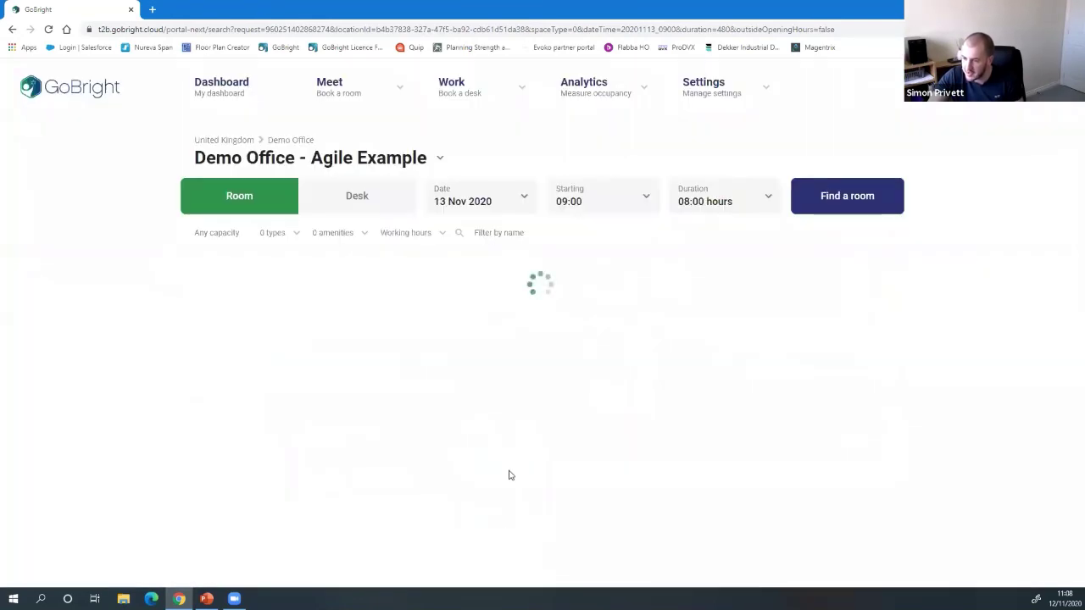
{"action": "scroll", "coordinate": [489, 483], "scroll_direction": "down", "scroll_amount": 2}
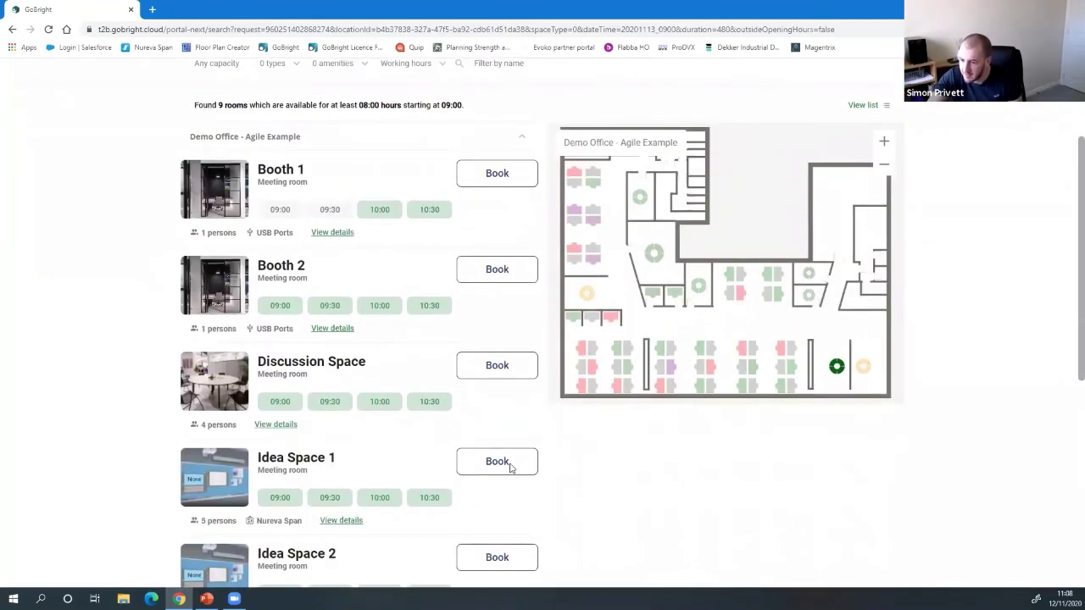
{"action": "left_click", "coordinate": [511, 466]}
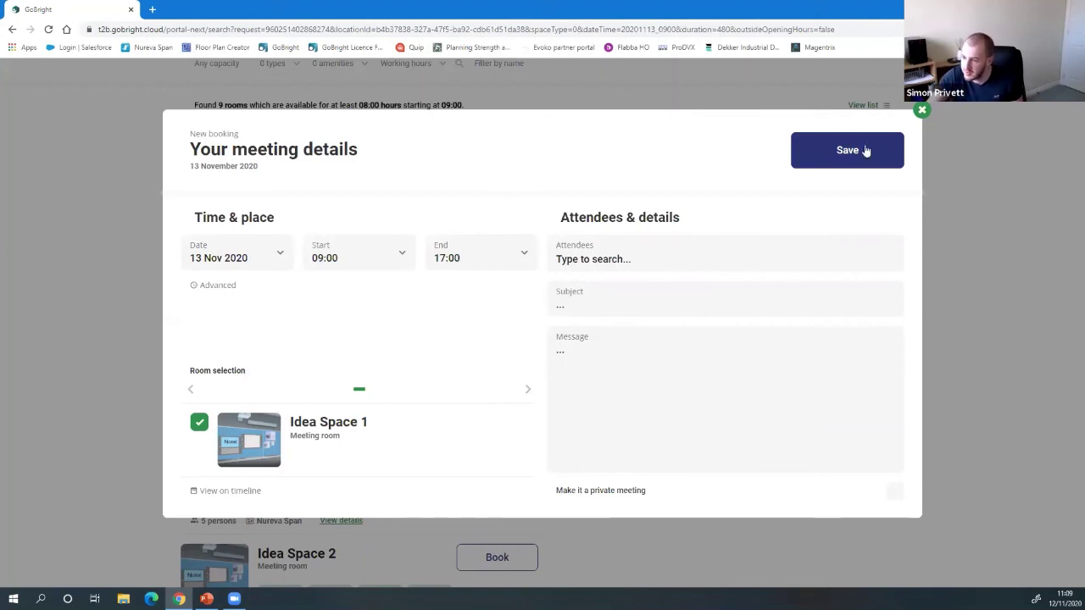
{"action": "left_click", "coordinate": [921, 111]}
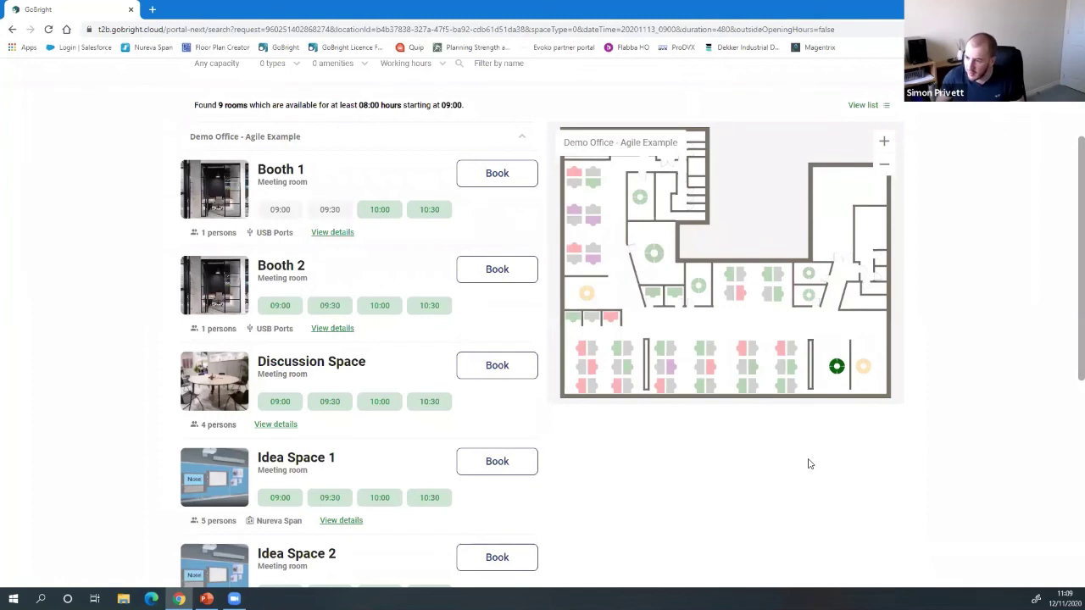
{"action": "scroll", "coordinate": [911, 405], "scroll_direction": "up", "scroll_amount": 1}
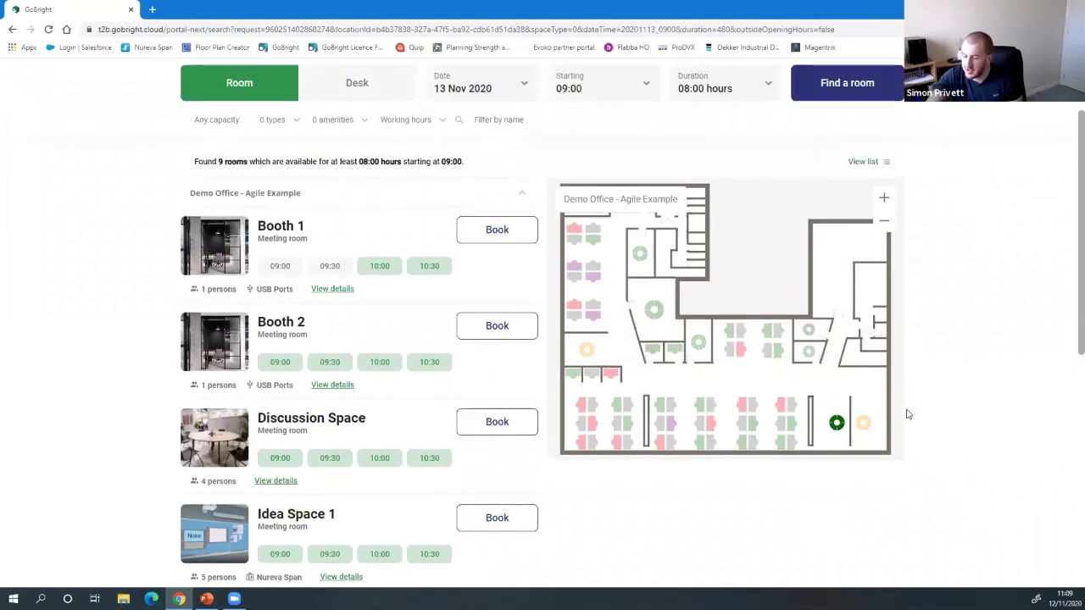
{"action": "scroll", "coordinate": [909, 417], "scroll_direction": "up", "scroll_amount": 1}
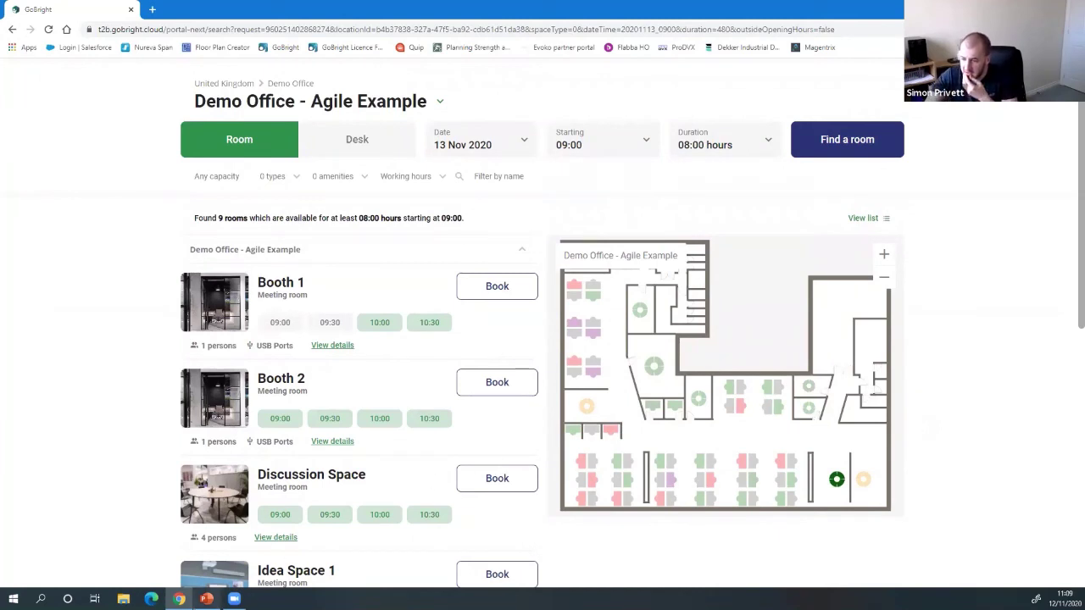
{"action": "scroll", "coordinate": [407, 477], "scroll_direction": "up", "scroll_amount": 1}
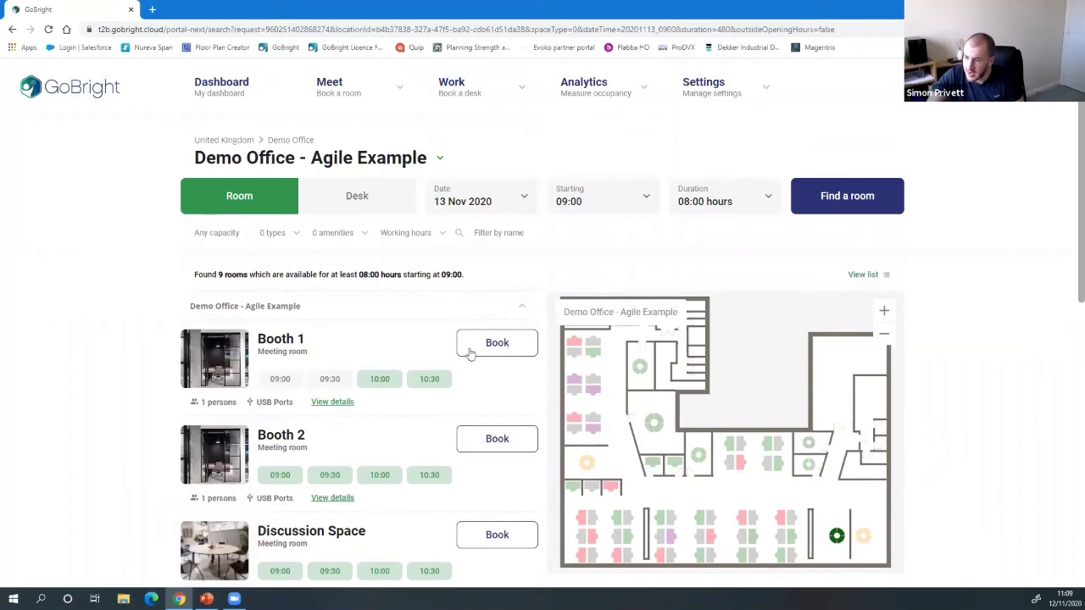
- Switch to the Webinar Slides presentation showing the occupancy Analytics slide
{"action": "left_click", "coordinate": [206, 599]}
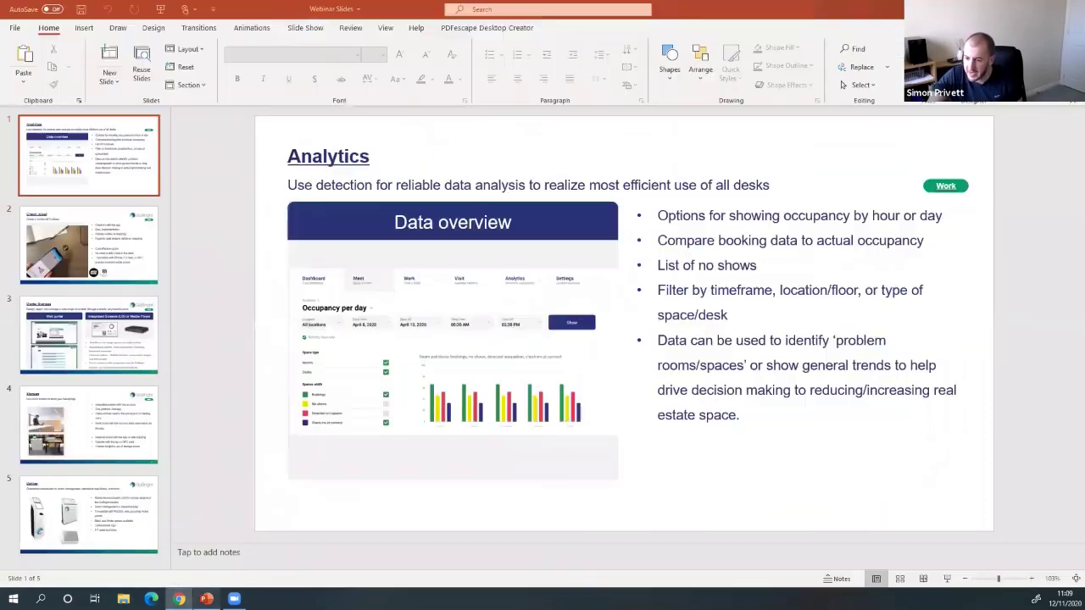